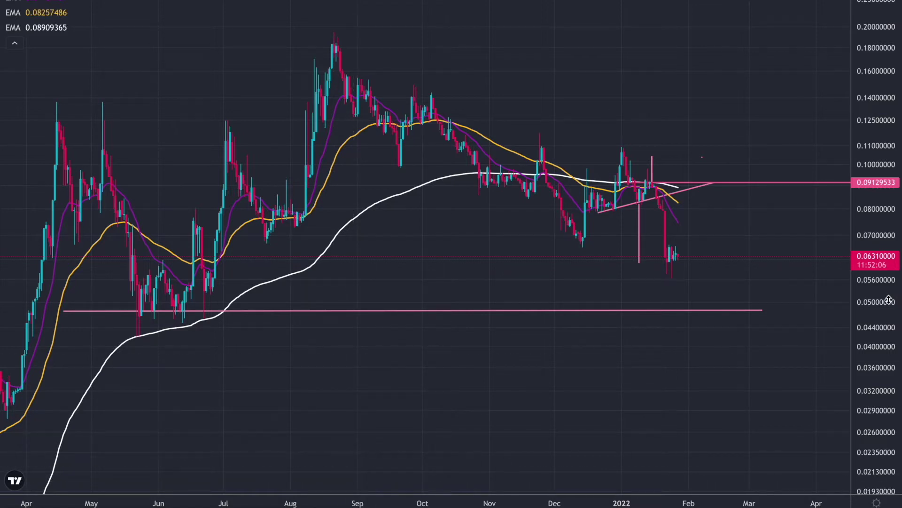
Rescale and pan the chart to show June through February 2022 with the pink levels.
left_click_drag(887, 285, 888, 319)
left_click_drag(715, 381, 486, 198)
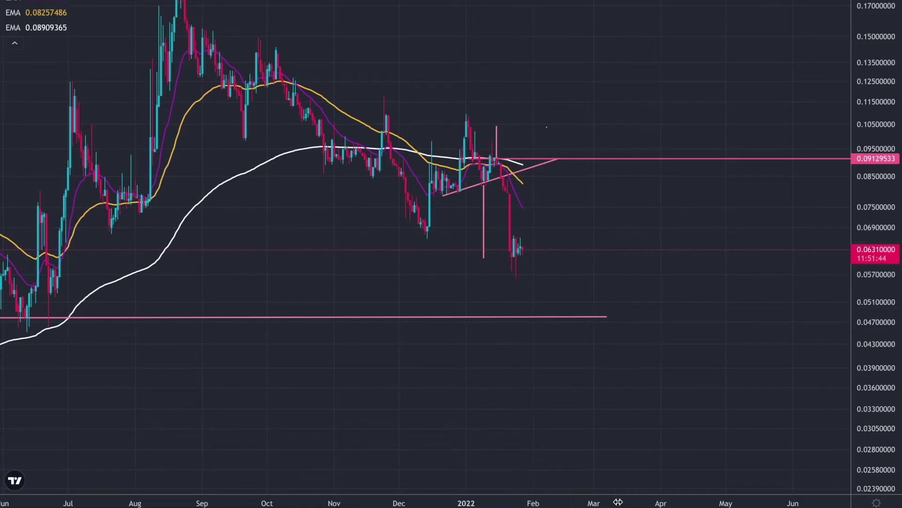
left_click_drag(617, 491, 508, 491)
left_click_drag(873, 353, 478, 339)
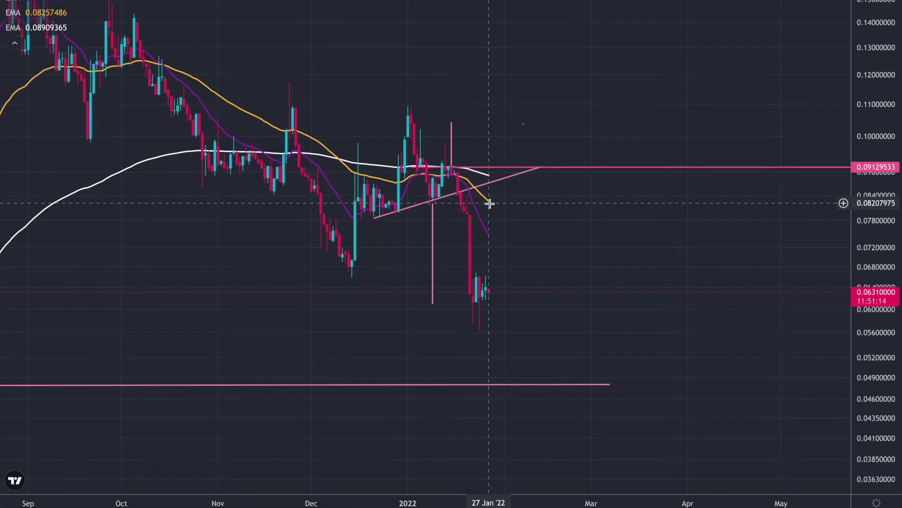
scroll(653, 328, "left", 6)
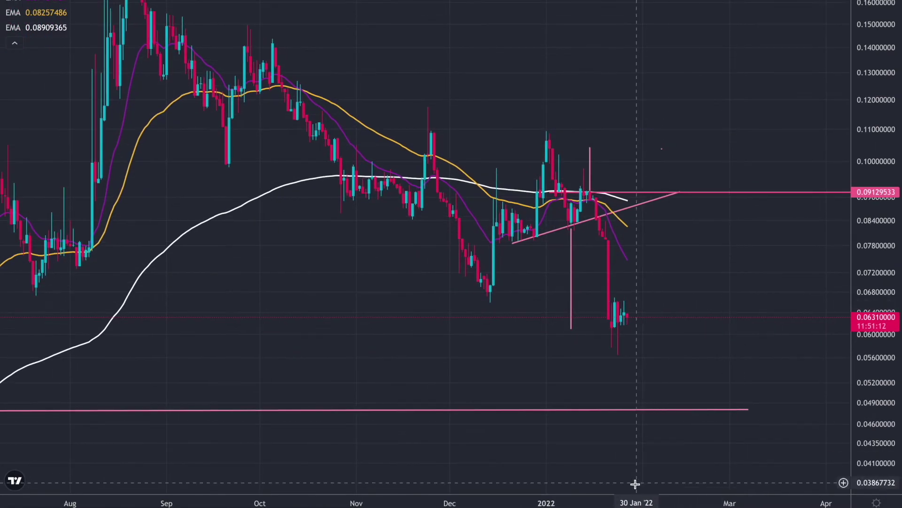
scroll(638, 477, "up", 3)
left_click_drag(411, 371, 900, 338)
left_click_drag(899, 282, 899, 329)
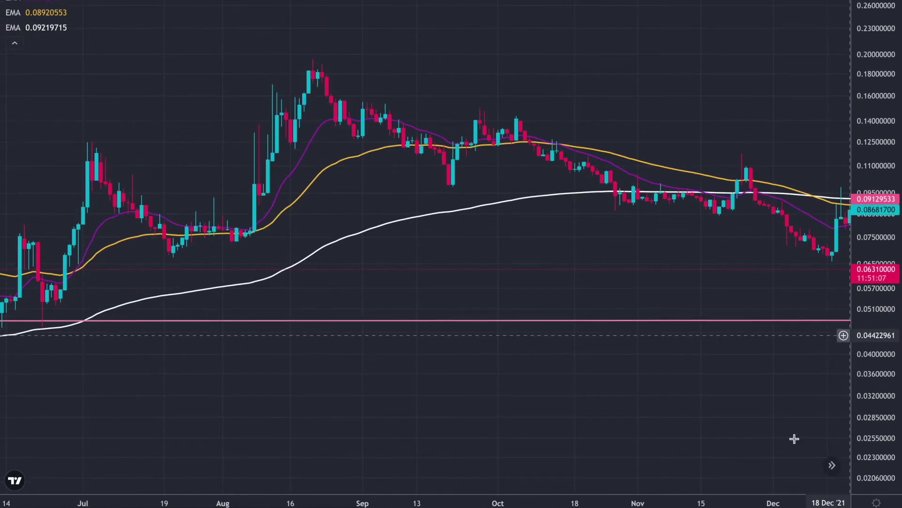
left_click_drag(472, 504, 583, 504)
left_click_drag(644, 391, 451, 340)
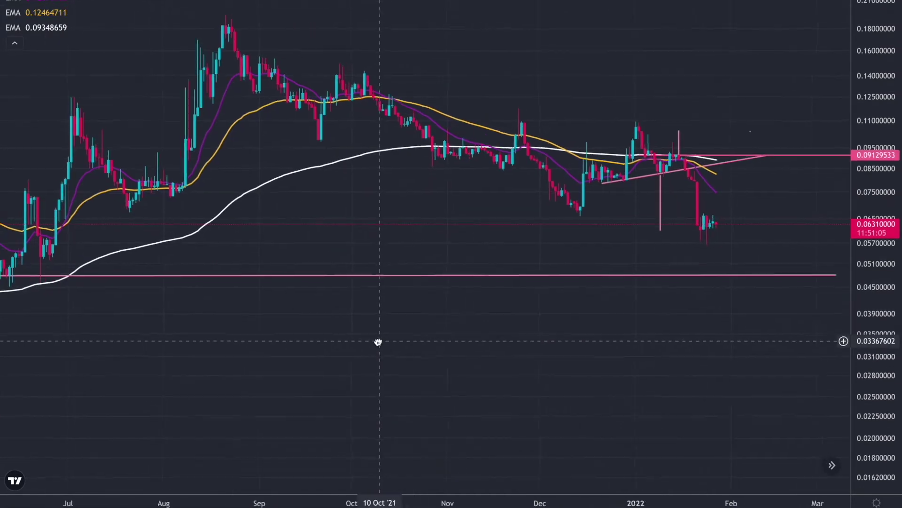
left_click_drag(451, 504, 483, 504)
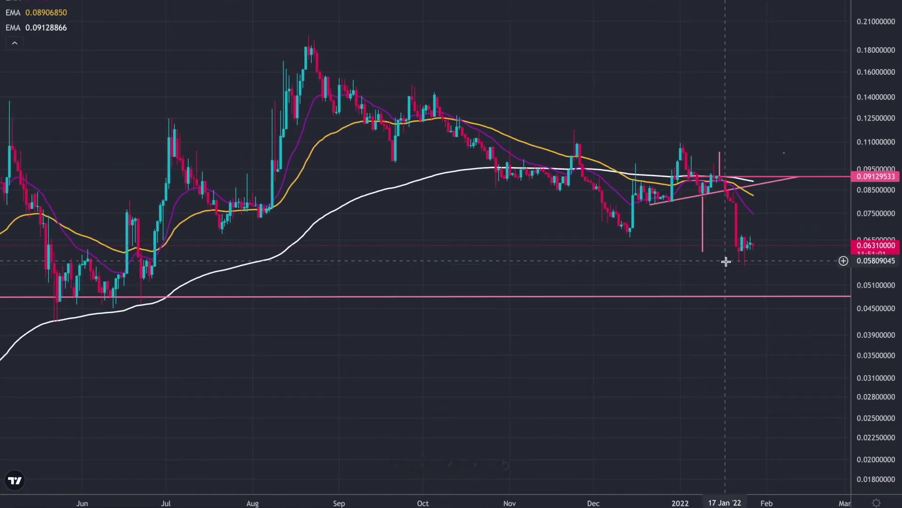
Drag the bottom pink support line down to about 0.0480.
left_click_drag(115, 299, 80, 297)
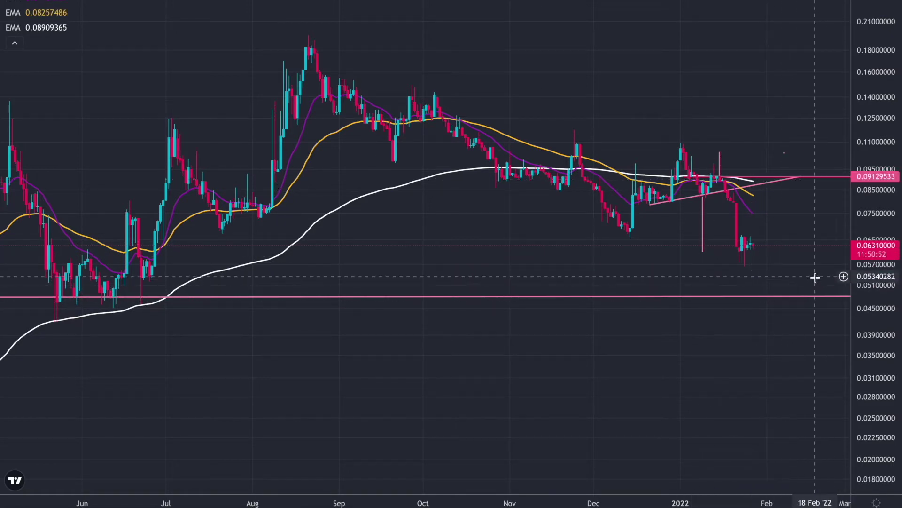
left_click_drag(709, 377, 590, 365)
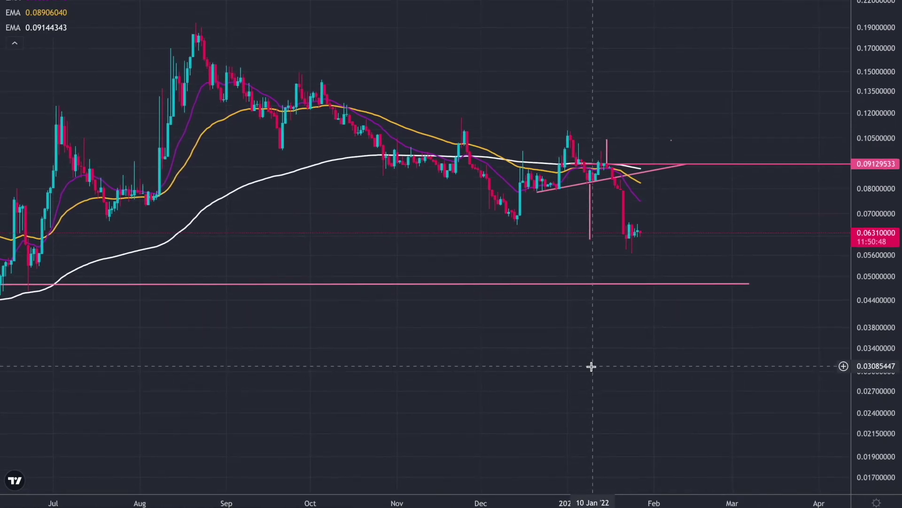
left_click_drag(890, 339, 890, 299)
left_click_drag(620, 364, 578, 475)
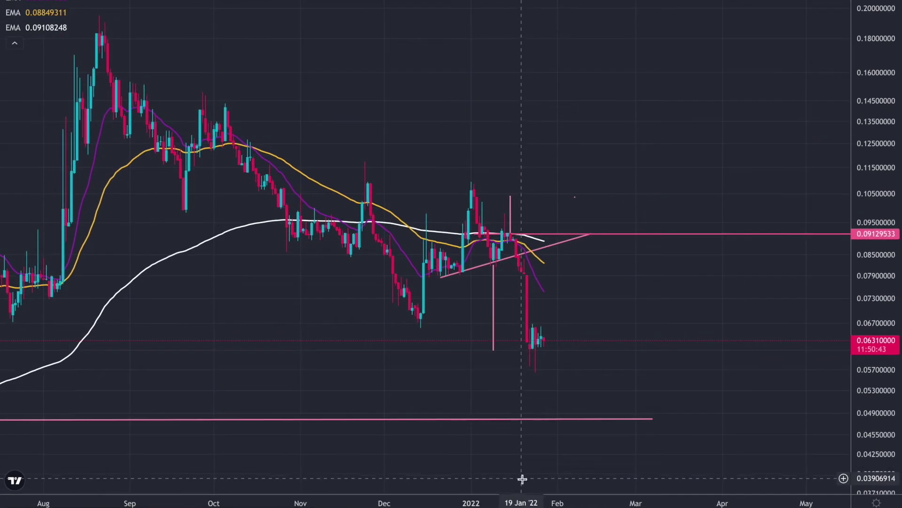
Draw a Fib Retracement from the 0.0660 December low to the 0.1097 January high, fitting its 1.618 extension in view.
left_click(427, 327)
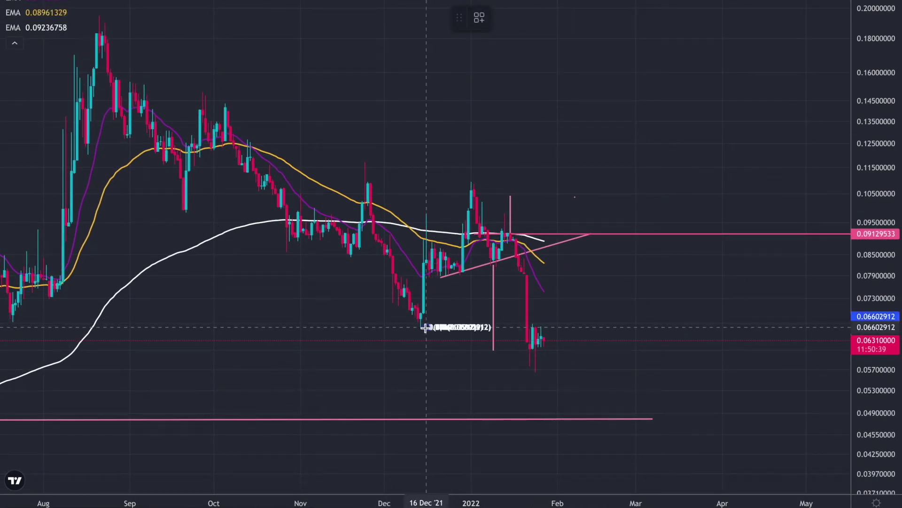
left_click(600, 182)
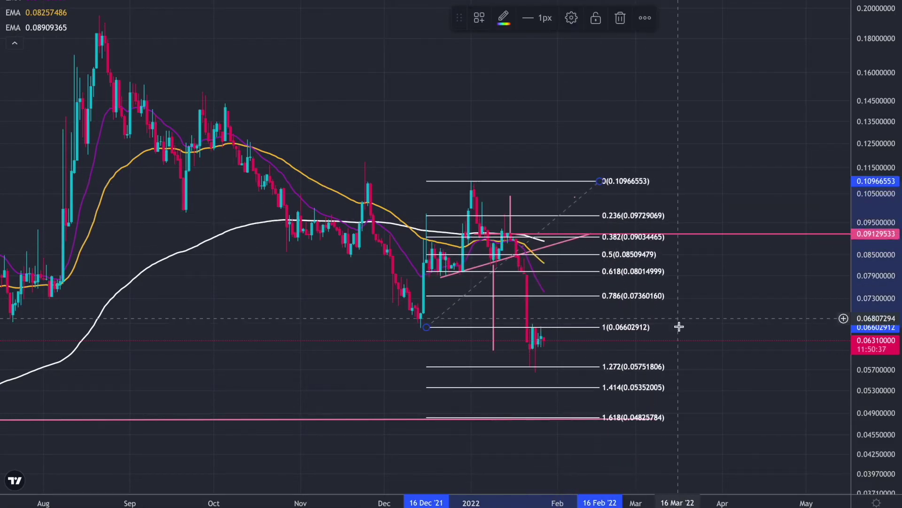
left_click_drag(754, 403, 772, 308)
left_click_drag(875, 223, 874, 253)
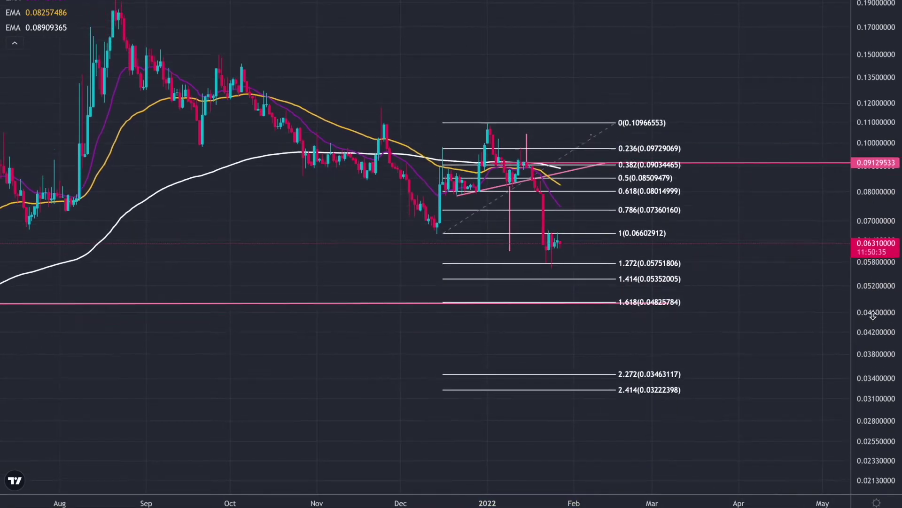
left_click_drag(641, 504, 587, 503)
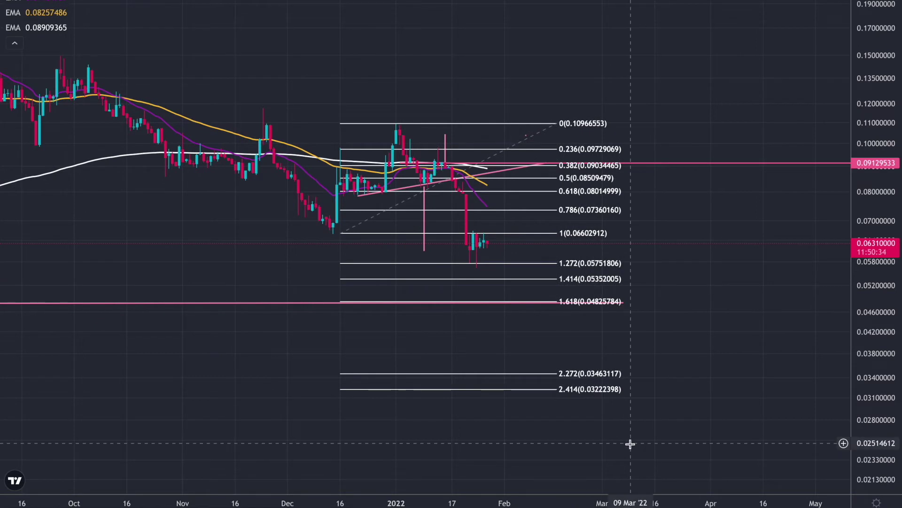
left_click_drag(389, 372, 417, 371)
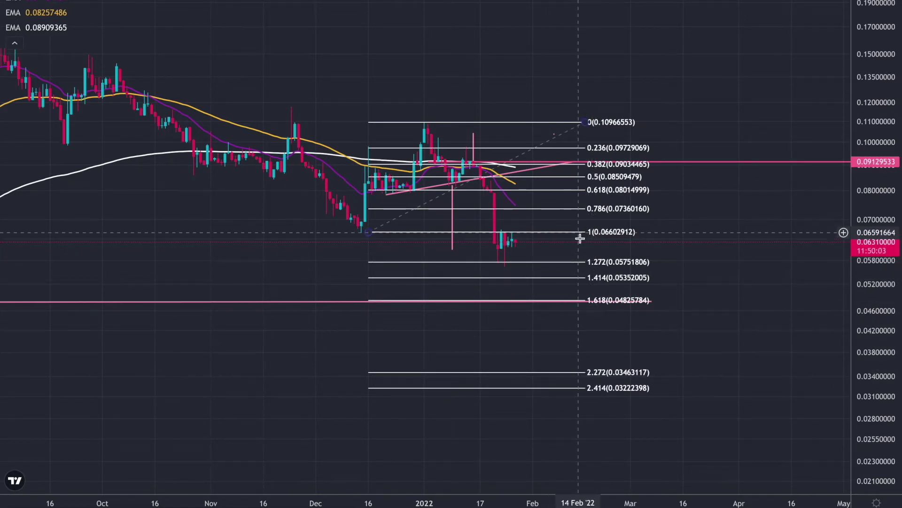
left_click_drag(694, 374, 760, 388)
scroll(654, 500, "down", 5)
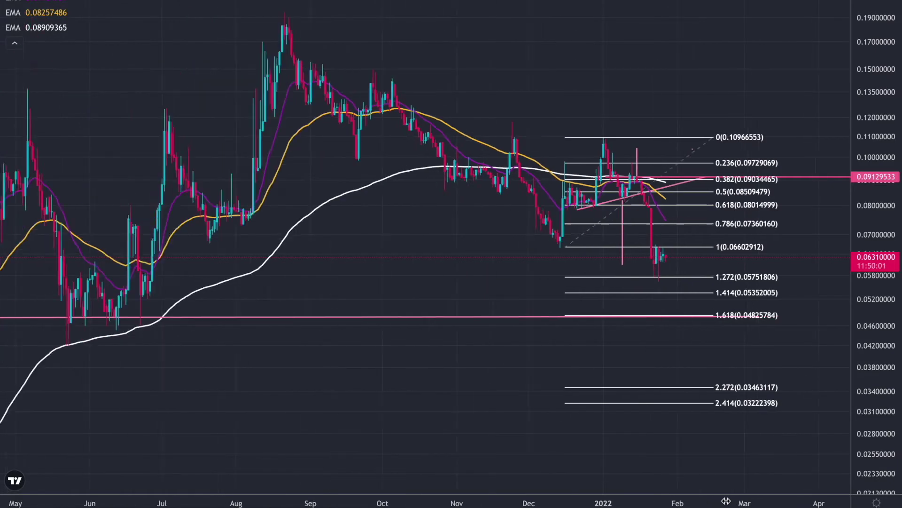
left_click_drag(891, 326, 891, 340)
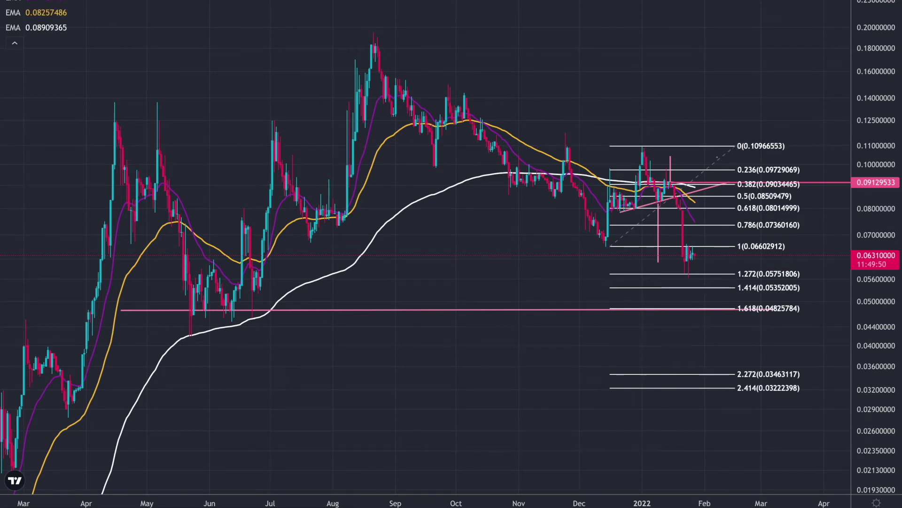
Draw a Fibonacci from the late-May low to 0.1947, delete the old one, and raise its base to 0.0452.
left_click(194, 335)
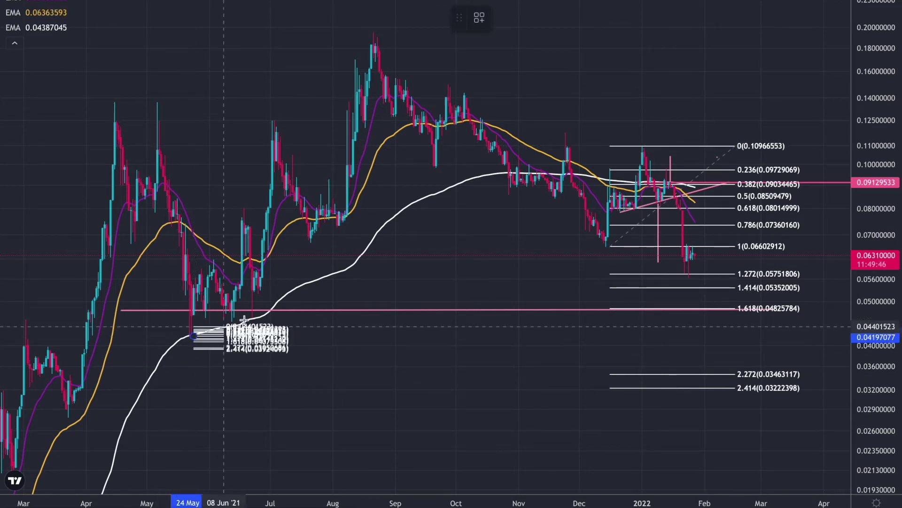
left_click(776, 33)
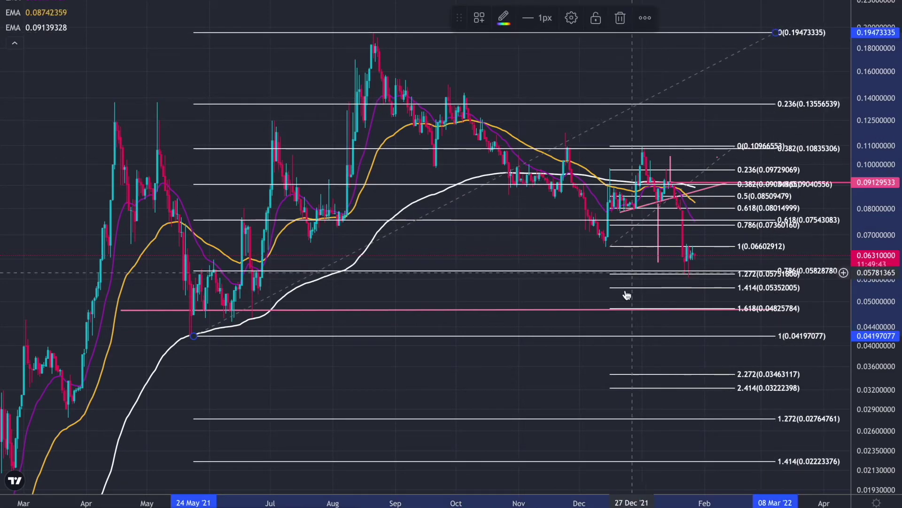
left_click(682, 291)
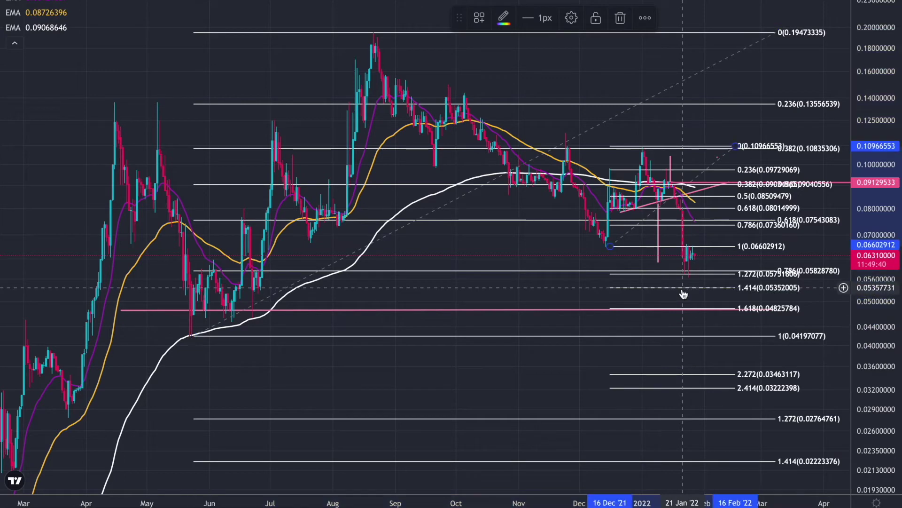
key("Delete")
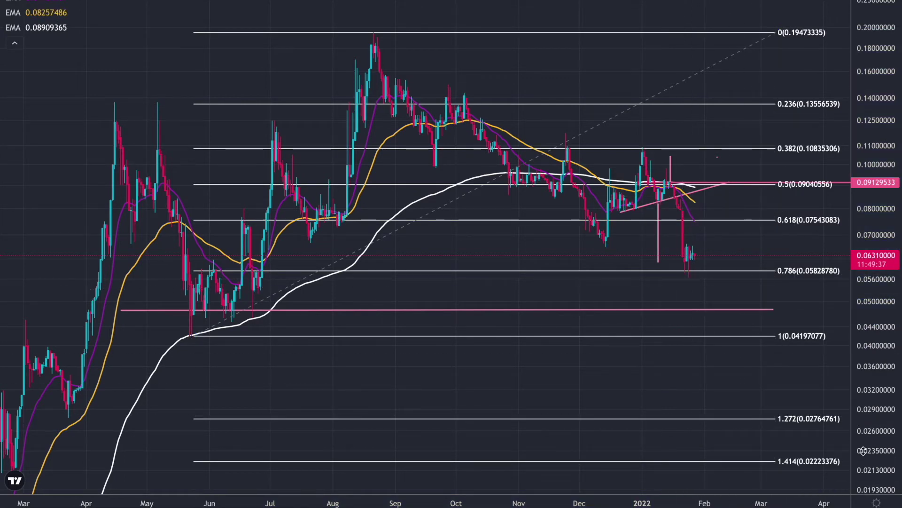
left_click_drag(715, 503, 682, 503)
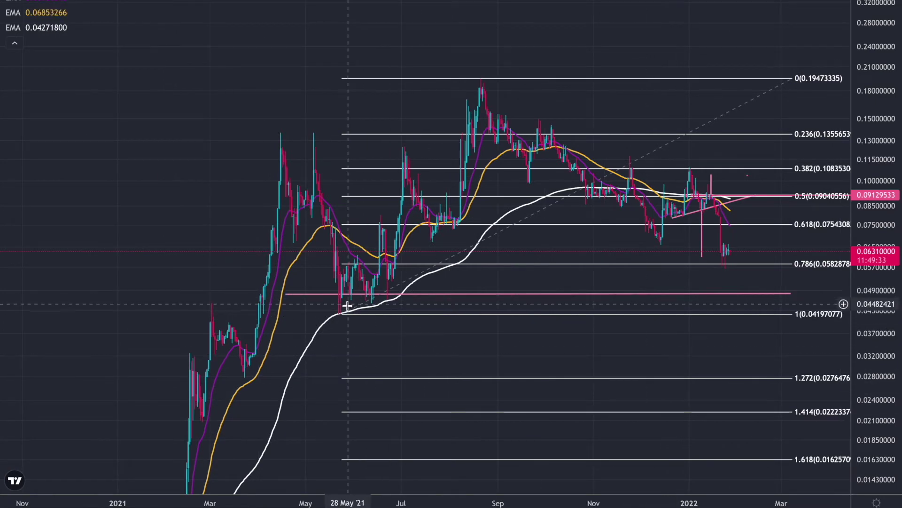
left_click_drag(342, 313, 339, 303)
left_click(368, 325)
left_click_drag(464, 330, 303, 345)
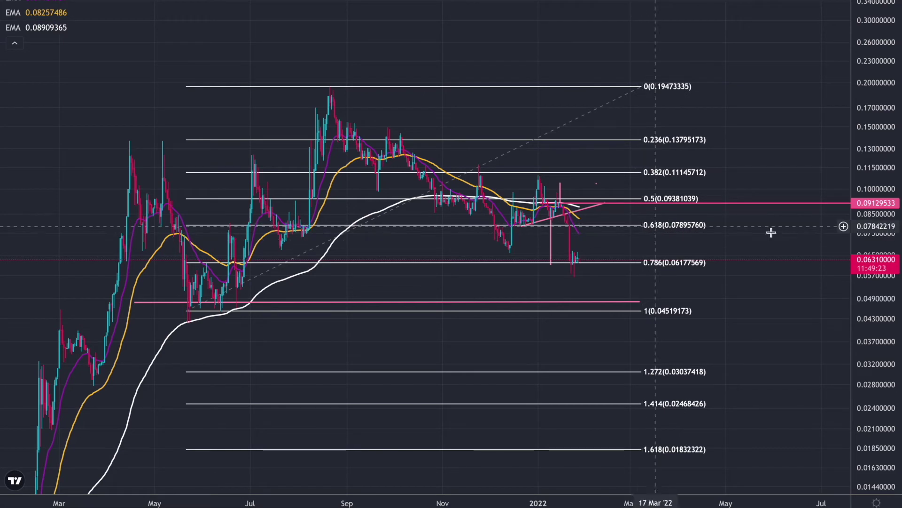
left_click_drag(879, 285, 880, 263)
left_click_drag(685, 501, 621, 498)
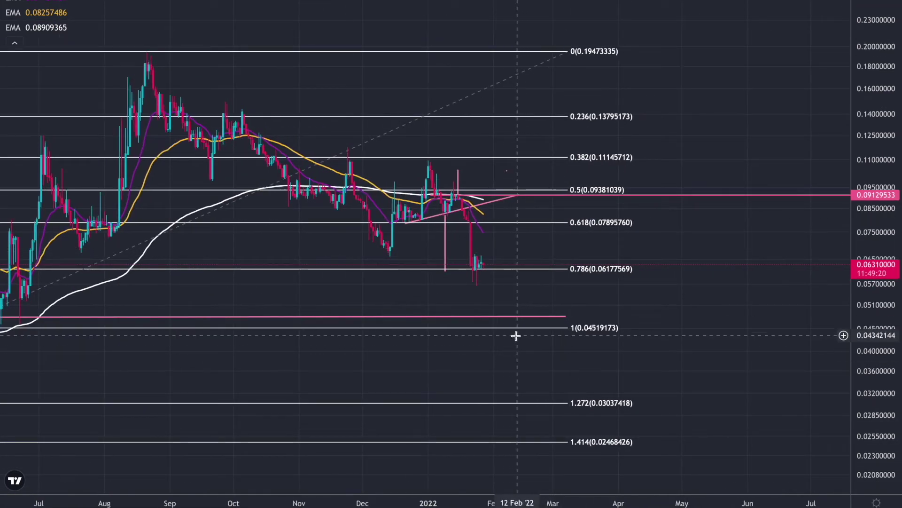
scroll(791, 336, "down", 3)
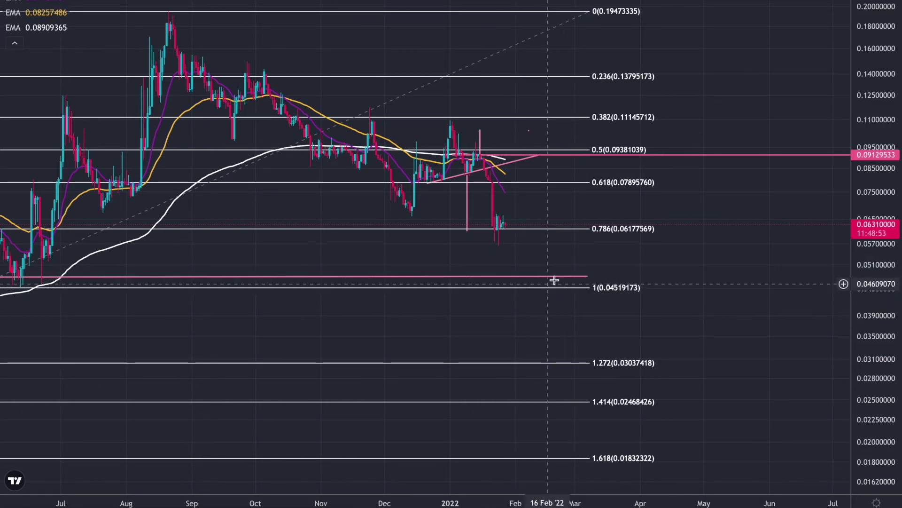
scroll(618, 338, "left", 3)
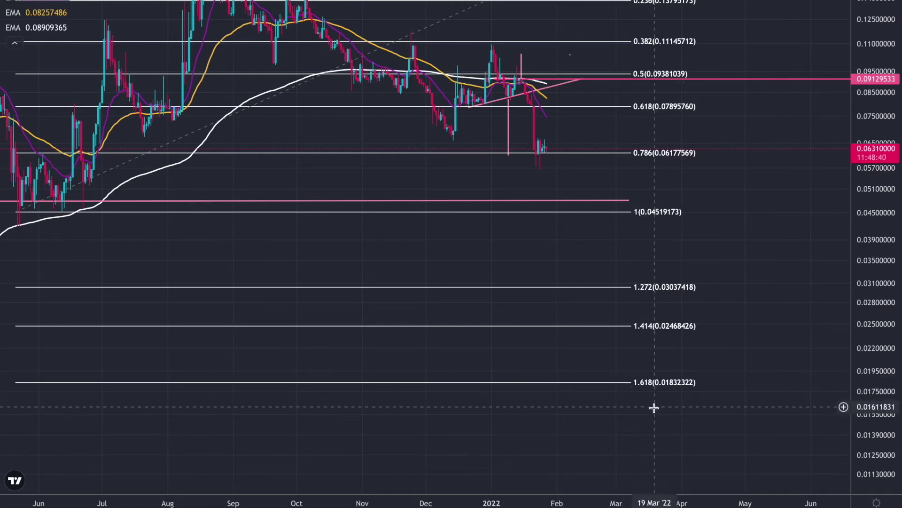
left_click_drag(630, 421, 744, 433)
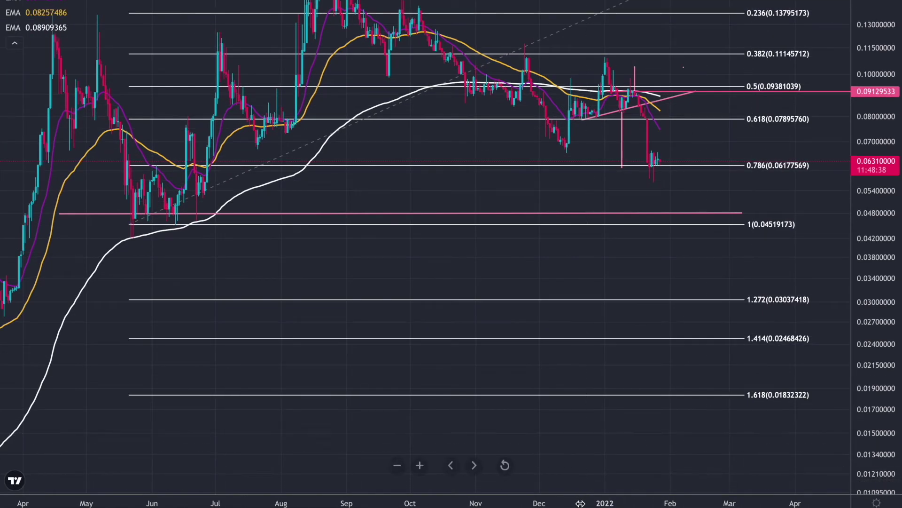
scroll(629, 490, "down", 5)
left_click_drag(653, 451, 564, 364)
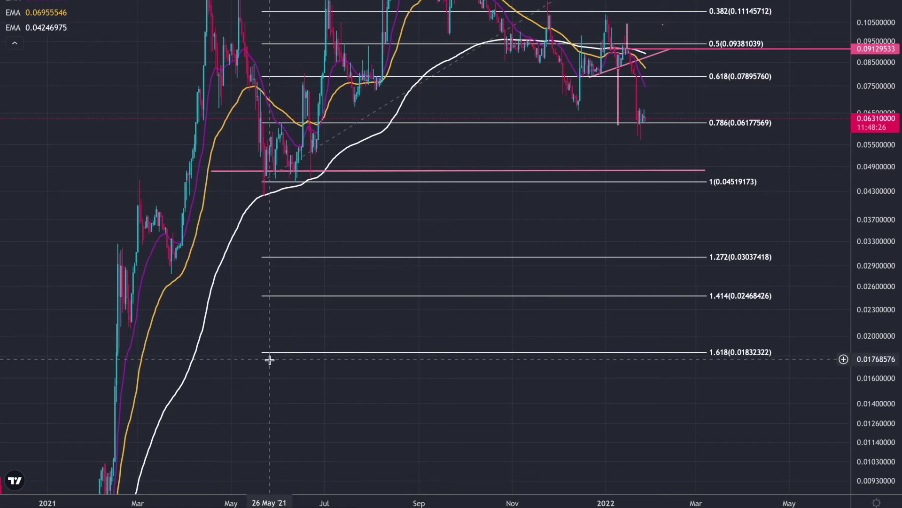
left_click_drag(267, 359, 313, 207)
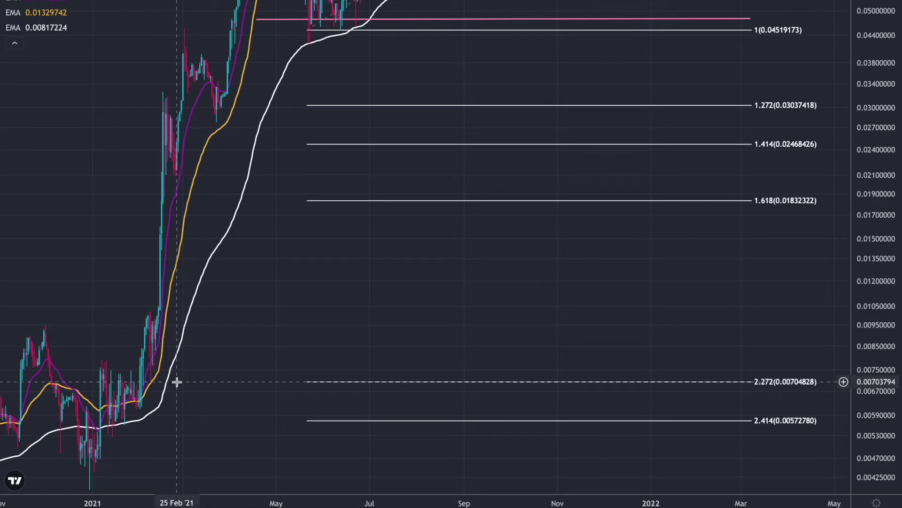
left_click_drag(451, 275, 258, 433)
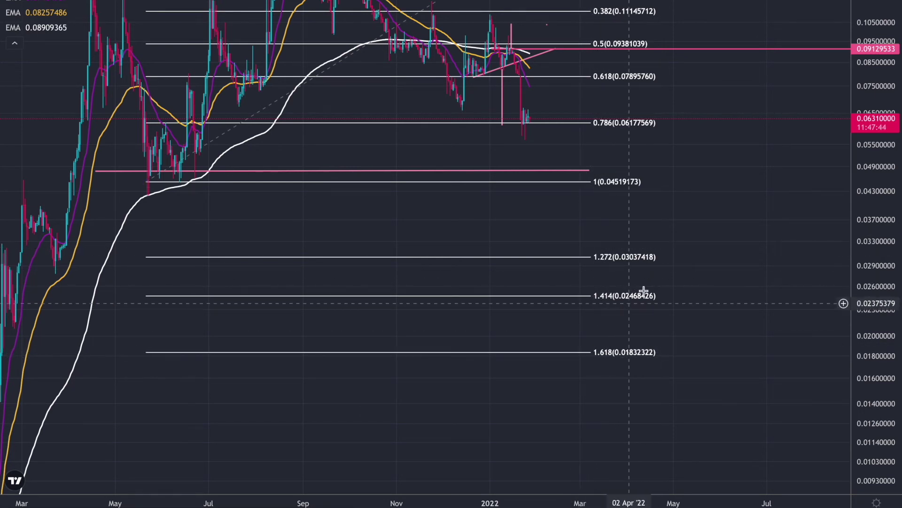
Delete the large Fibonacci retracement from the chart.
left_click_drag(709, 267, 737, 405)
left_click_drag(862, 461, 864, 480)
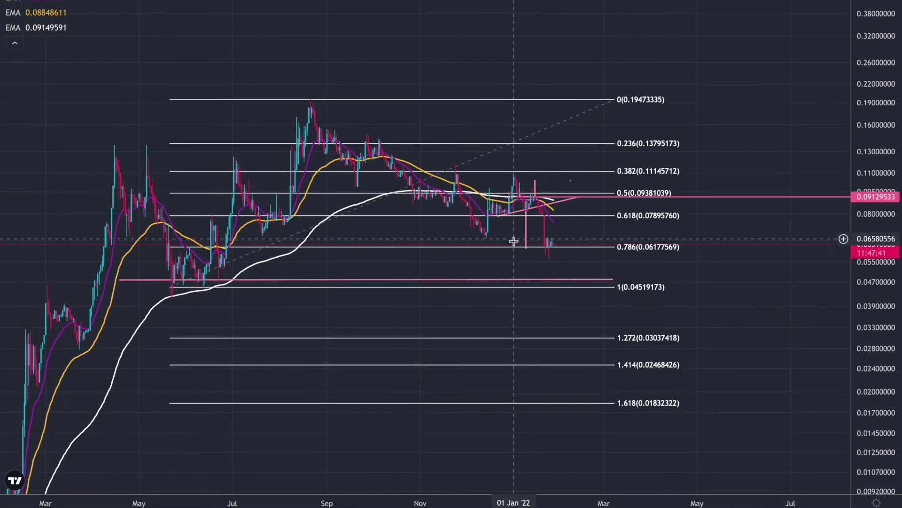
left_click(520, 338)
key("Delete")
Switch the chart to the 4h interval and stretch the candles to fill the view.
type("4h")
key("Return")
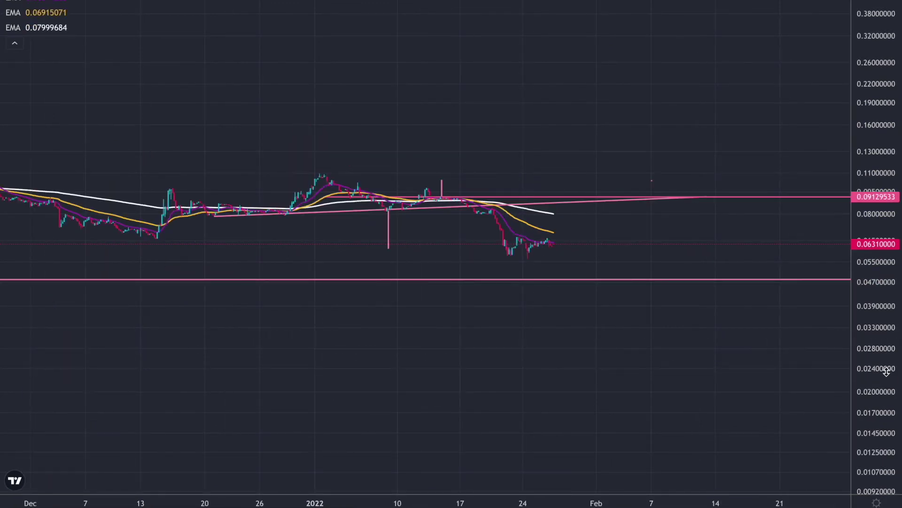
left_click_drag(886, 369, 869, 399)
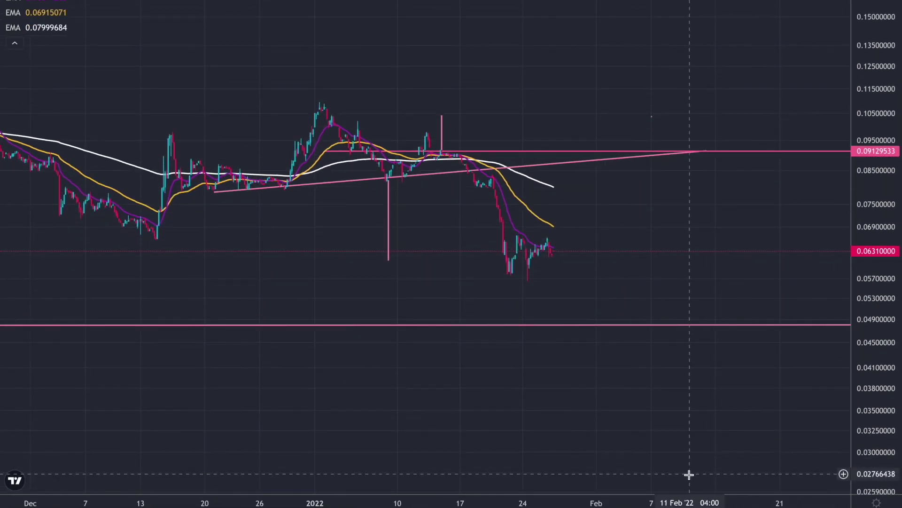
left_click_drag(682, 499, 607, 499)
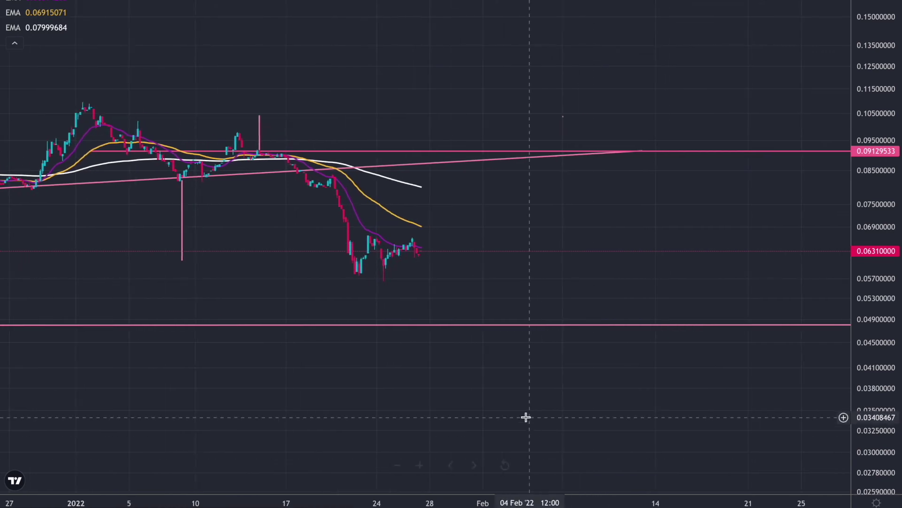
left_click_drag(595, 417, 596, 416)
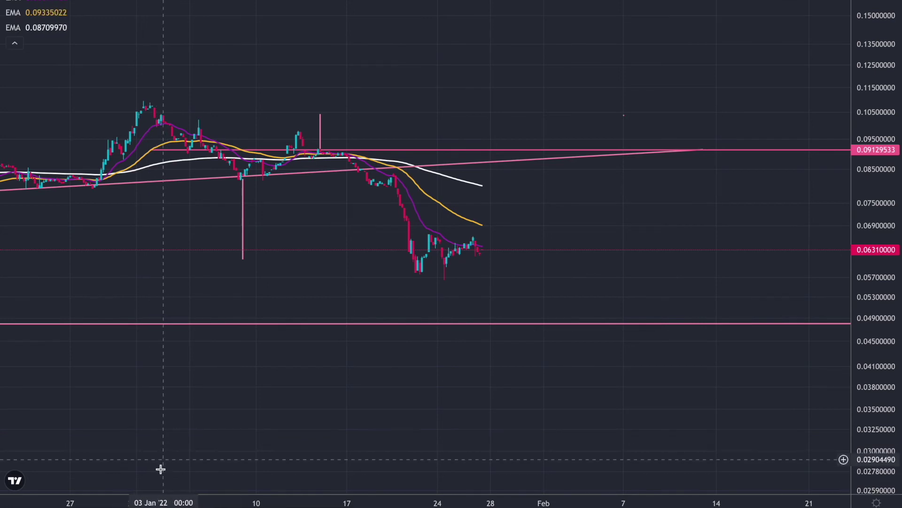
Draw an ascending triangle: a flat top line and a rising line from the 22 Jan low.
left_click(413, 235)
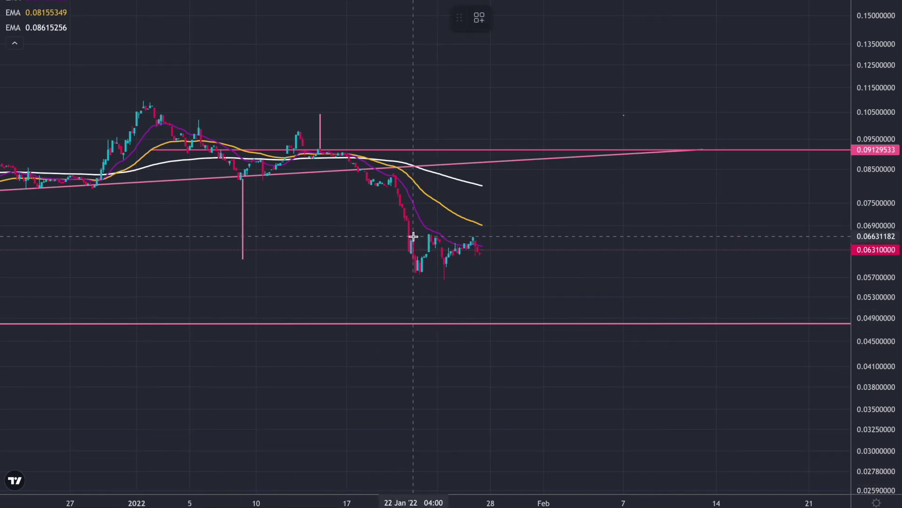
left_click(515, 236)
left_click(451, 270)
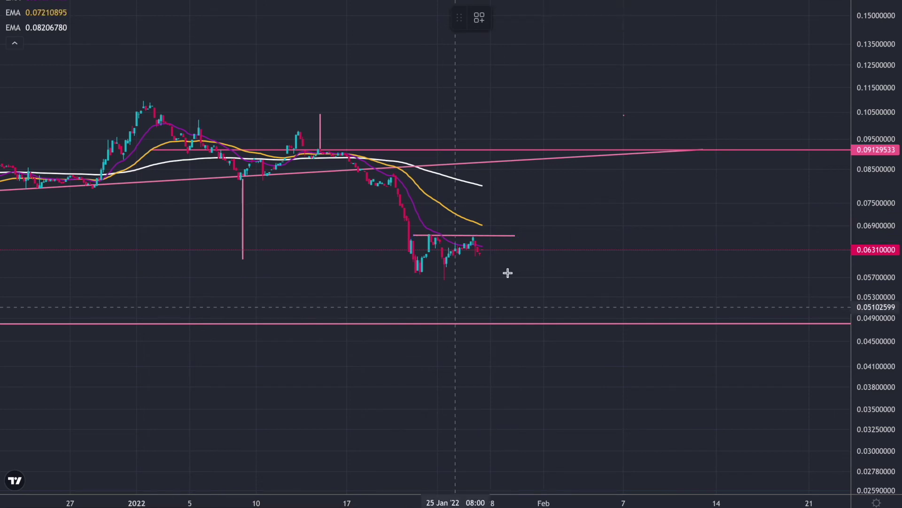
left_click(418, 276)
left_click(515, 238)
left_click(357, 375)
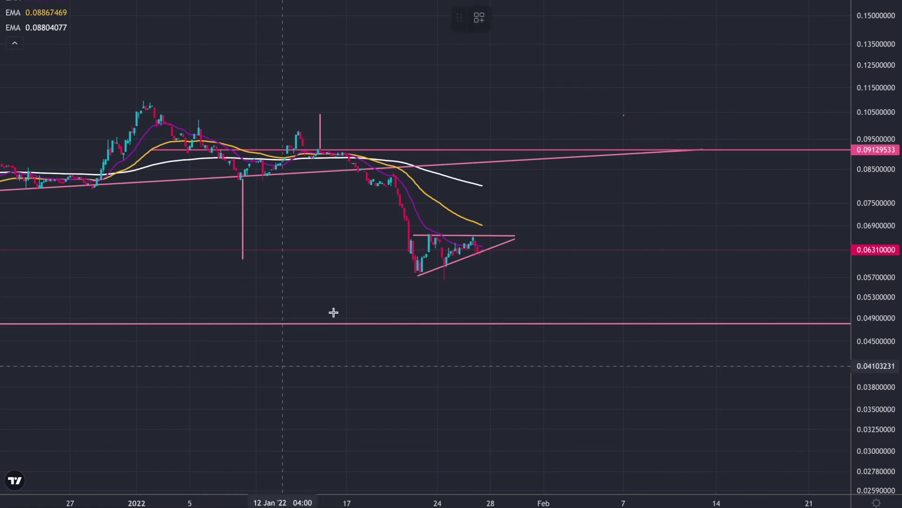
Add a short upward projection line beside the triangle's tip, reaching about 0.077.
left_click(422, 235)
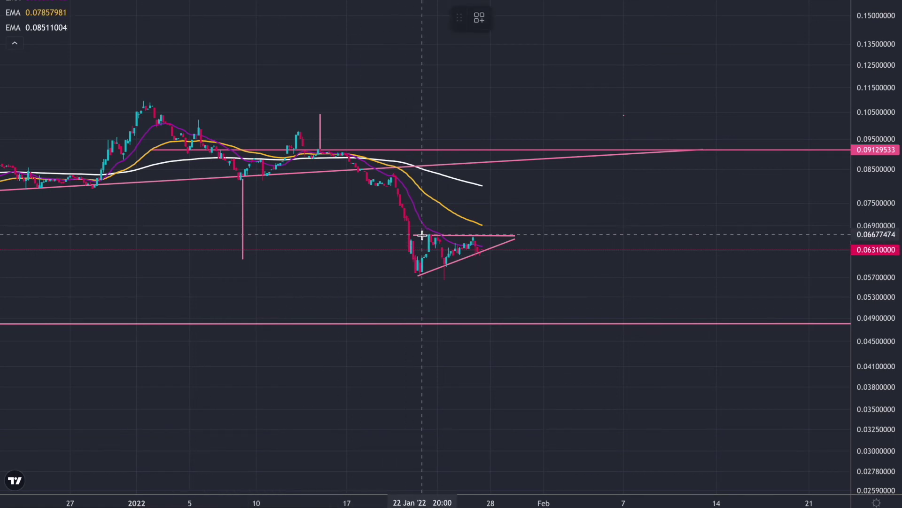
left_click(420, 273)
left_click_drag(422, 266, 506, 225)
left_click(548, 206)
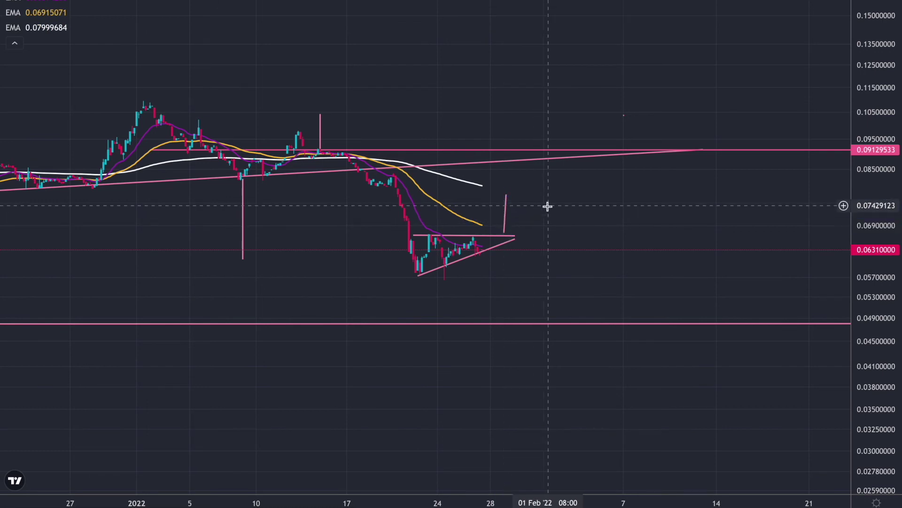
left_click(508, 215)
left_click_drag(508, 217, 505, 220)
left_click(513, 215)
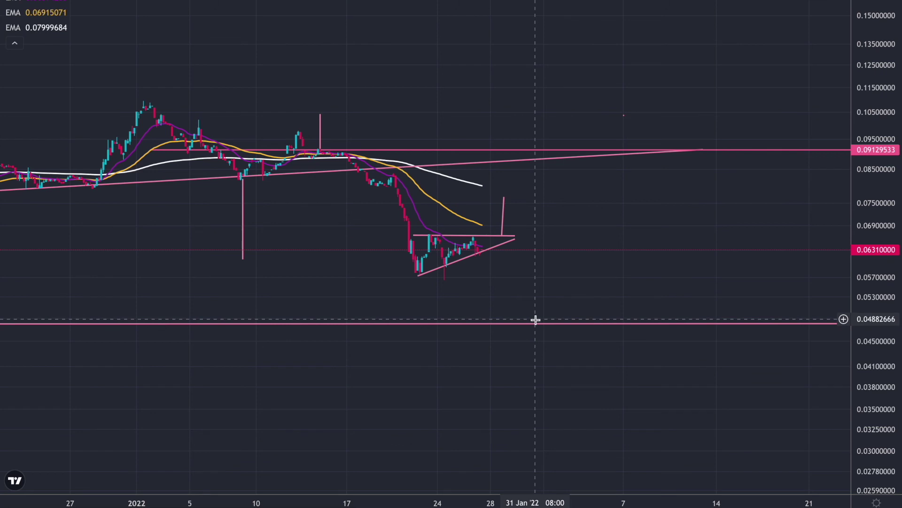
left_click_drag(536, 319, 583, 319)
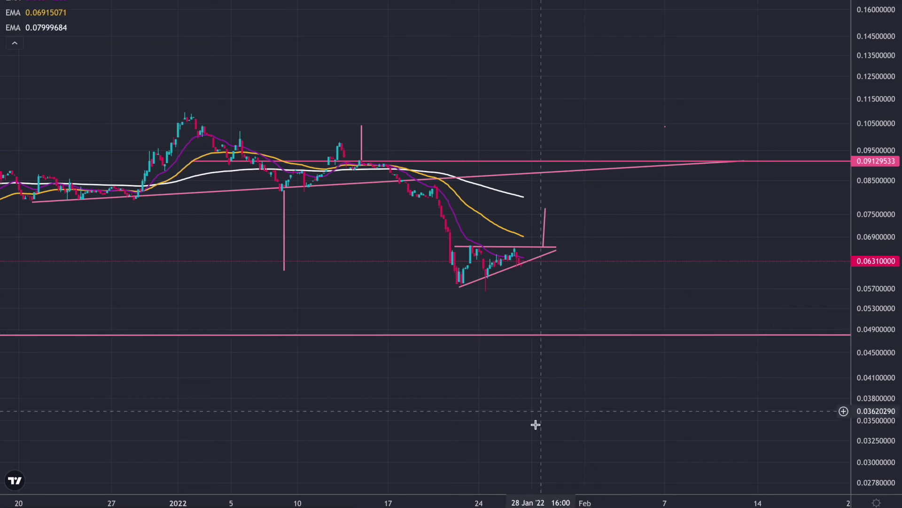
scroll(566, 498, "down", 2)
left_click_drag(653, 381, 586, 381)
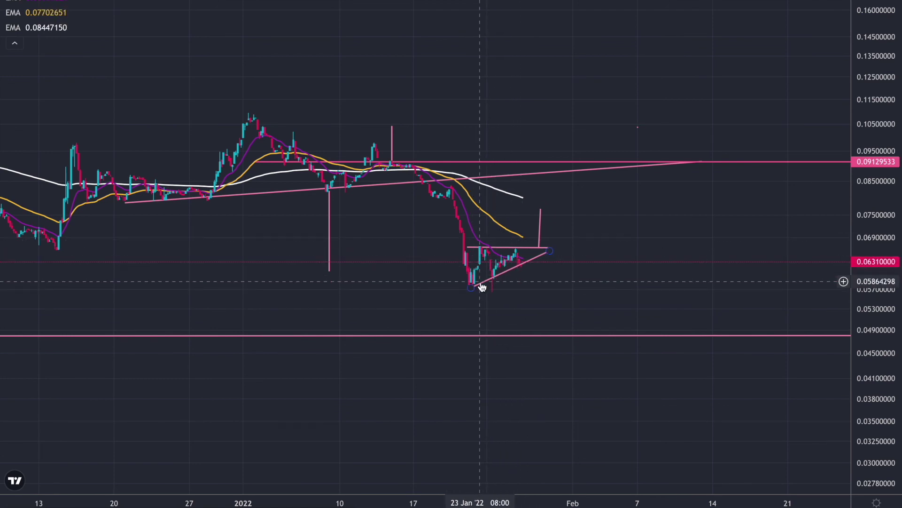
Delete the triangle's flat top line and rising lower line.
left_click(530, 251)
key("Delete")
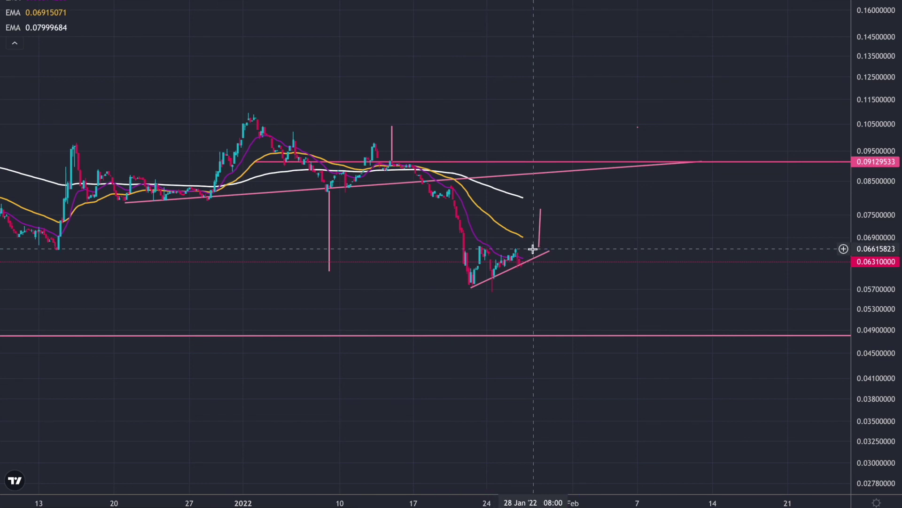
left_click(523, 263)
key("Delete")
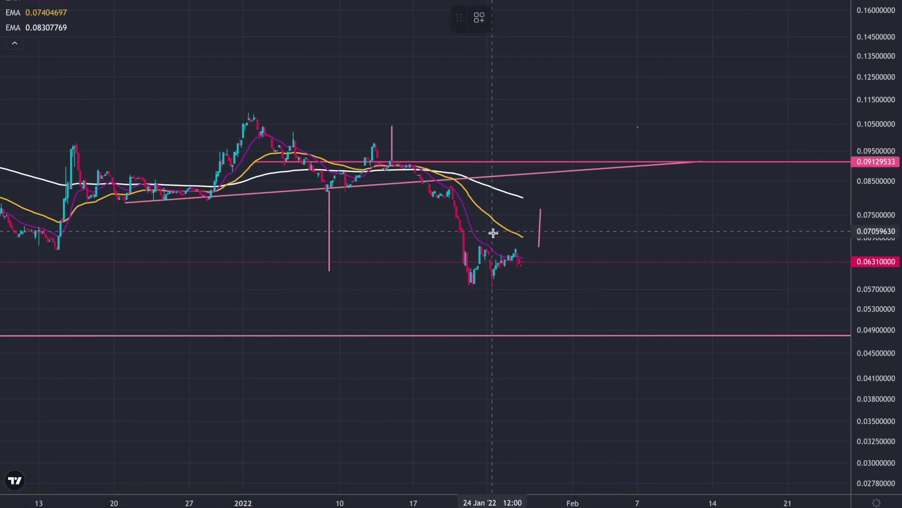
Place a trial vertical line below the recent lows, then delete it.
left_click(485, 284)
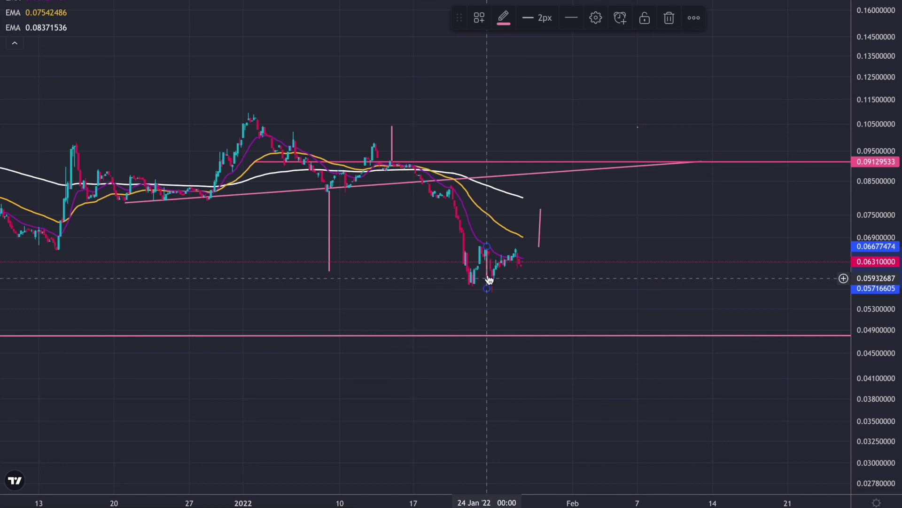
mouse_move(487, 278)
left_mouse_down()
mouse_move(495, 314)
mouse_move(497, 304)
left_mouse_up()
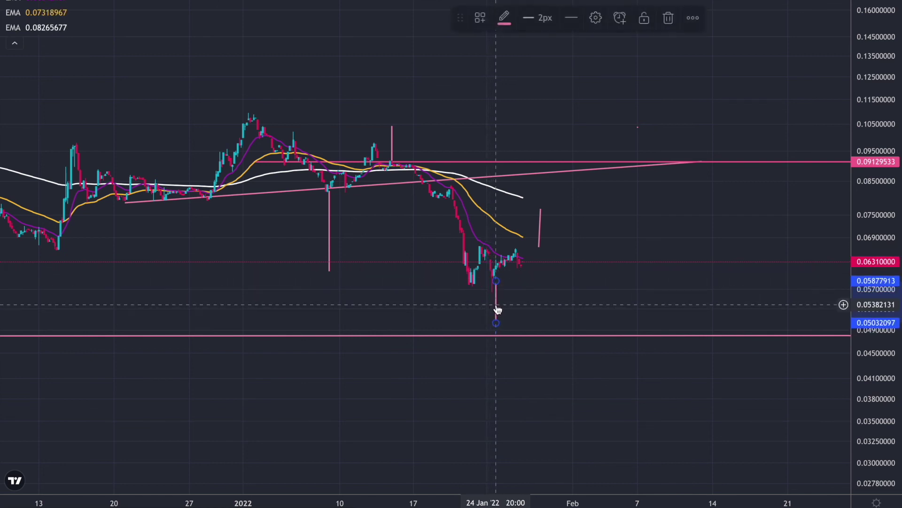
left_click(517, 324)
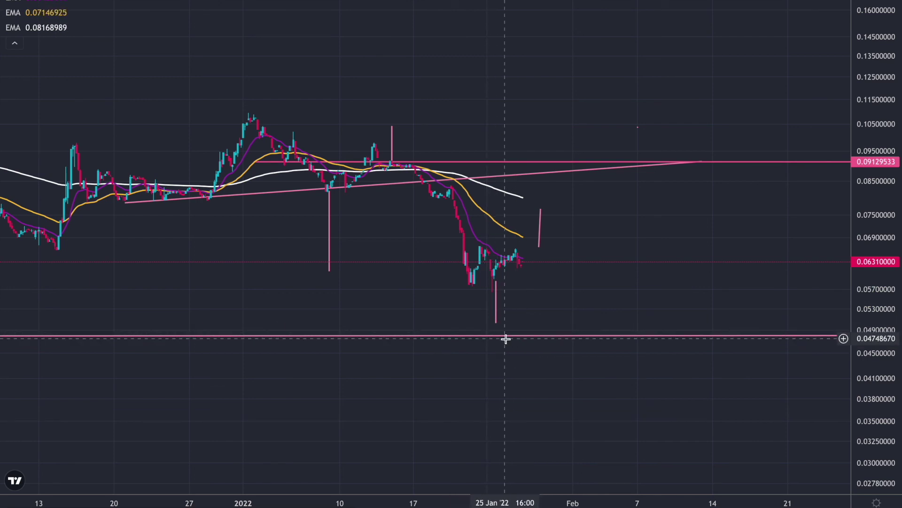
left_click(497, 302)
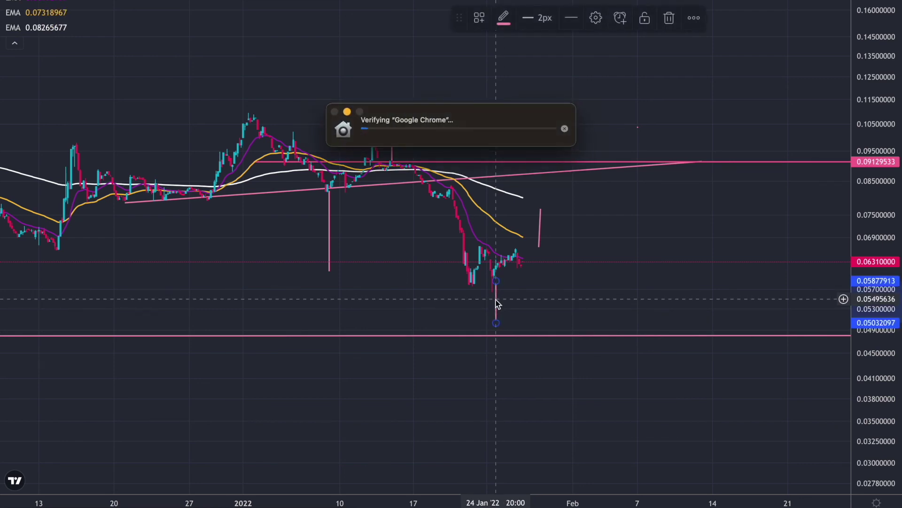
left_click(565, 129)
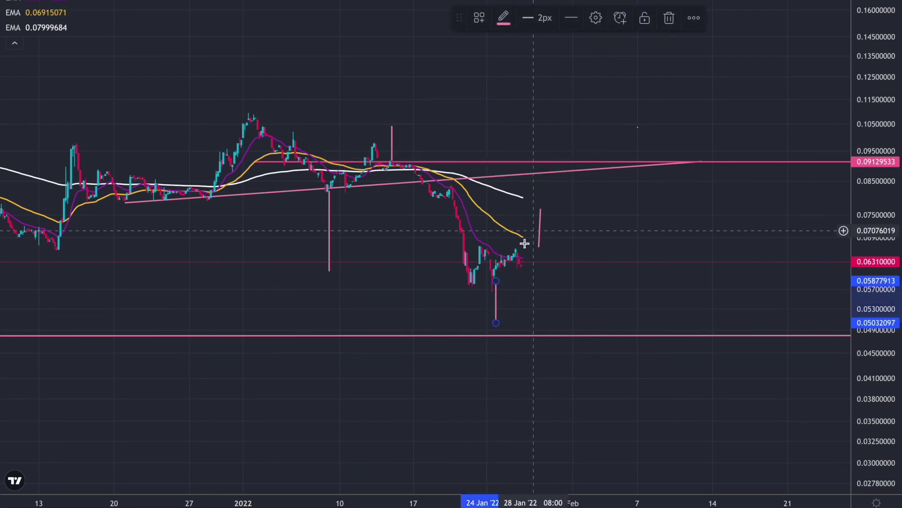
key("Delete")
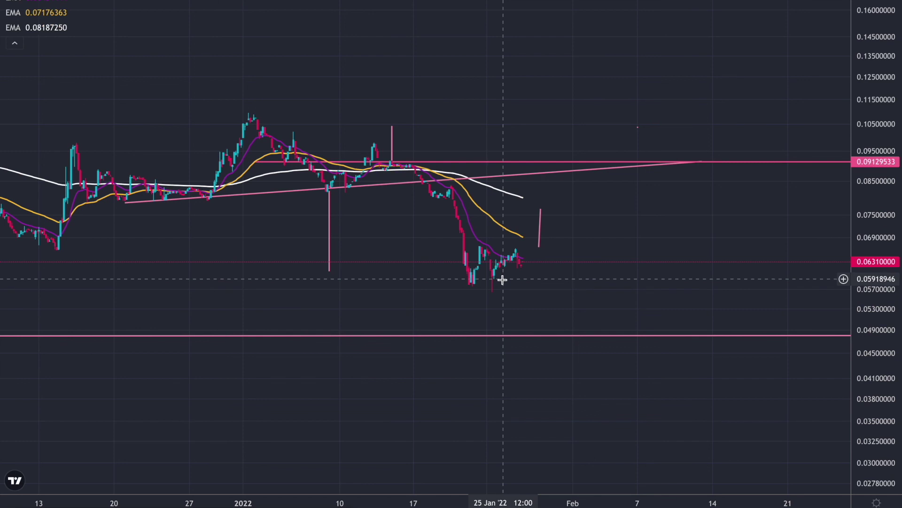
left_click_drag(500, 278, 550, 306)
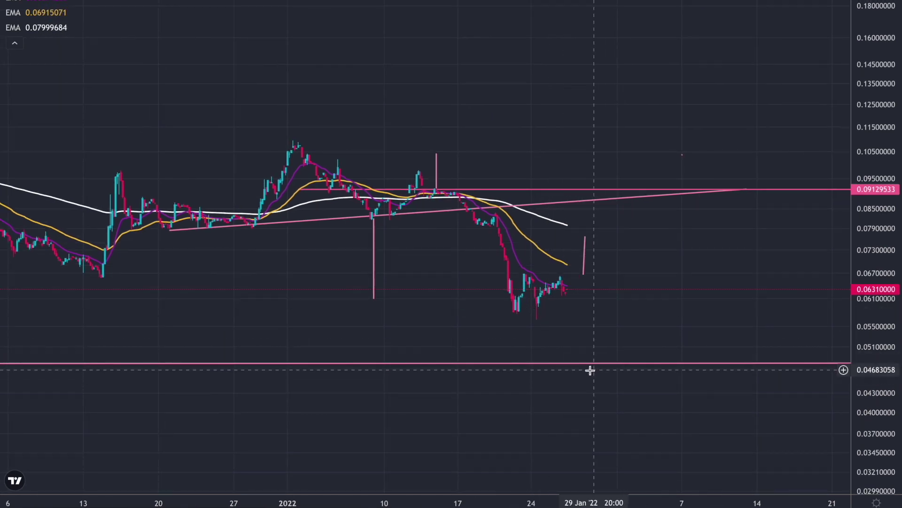